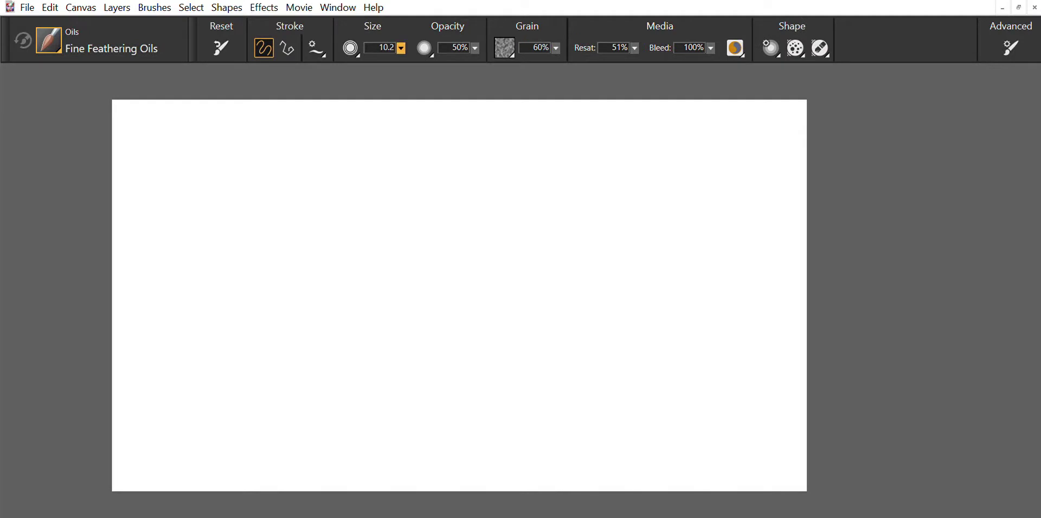
Step: Set the Fine Feathering Oils brush size to 58 and paint the first black diagonal strokes across the middle of the canvas
left_click_drag(400, 48, 404, 58)
key("bracketright")
key("bracketright")
key("bracketright")
key("bracketright")
mouse_move(454, 311)
left_mouse_down()
mouse_move(374, 355)
mouse_move(600, 197)
mouse_move(402, 314)
left_mouse_up()
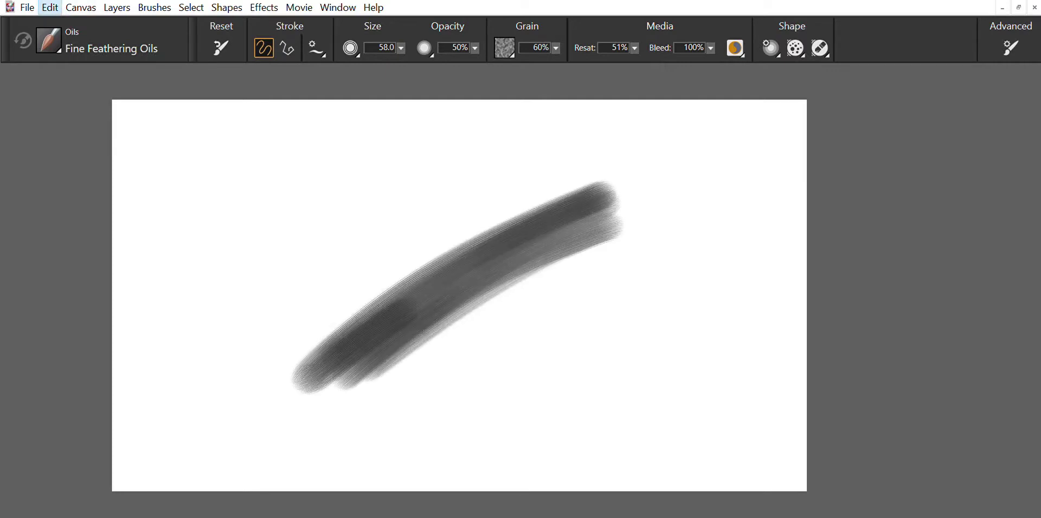
Step: Cover the upper-left part of the canvas with long, curved black diagonal strokes
mouse_move(279, 352)
left_mouse_down()
mouse_move(461, 230)
mouse_move(512, 209)
mouse_move(442, 176)
mouse_move(132, 369)
mouse_move(488, 122)
mouse_move(114, 347)
left_mouse_up()
left_click_drag(401, 103, 114, 293)
left_click_drag(304, 103, 114, 250)
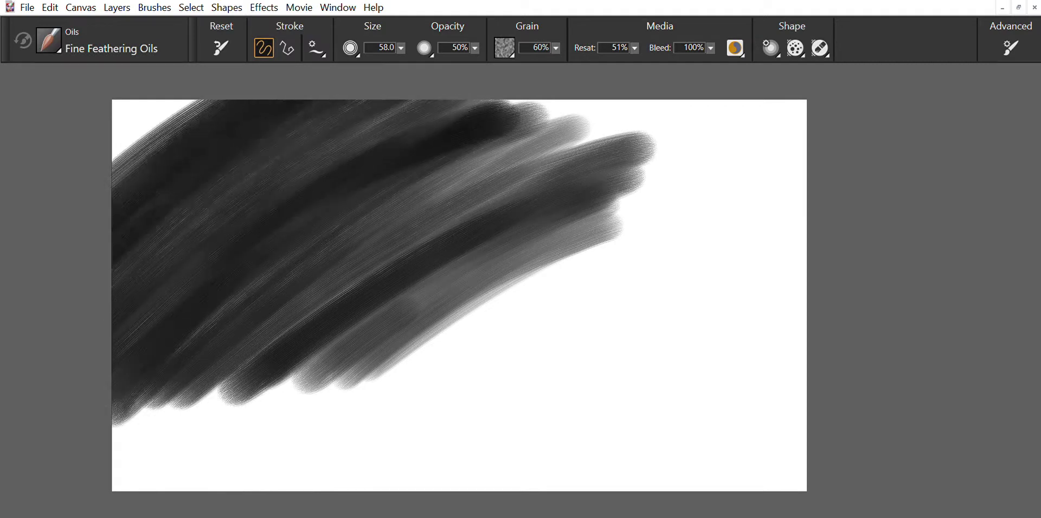
left_click_drag(223, 103, 114, 184)
left_click_drag(133, 103, 114, 122)
Step: Paint a black diagonal band from the lower-left corner of the canvas up to its upper-right corner
mouse_move(117, 461)
left_mouse_down()
mouse_move(281, 293)
mouse_move(168, 477)
mouse_move(440, 296)
left_mouse_up()
left_click_drag(228, 488, 542, 271)
left_click_drag(287, 488, 759, 119)
left_click_drag(542, 228, 759, 108)
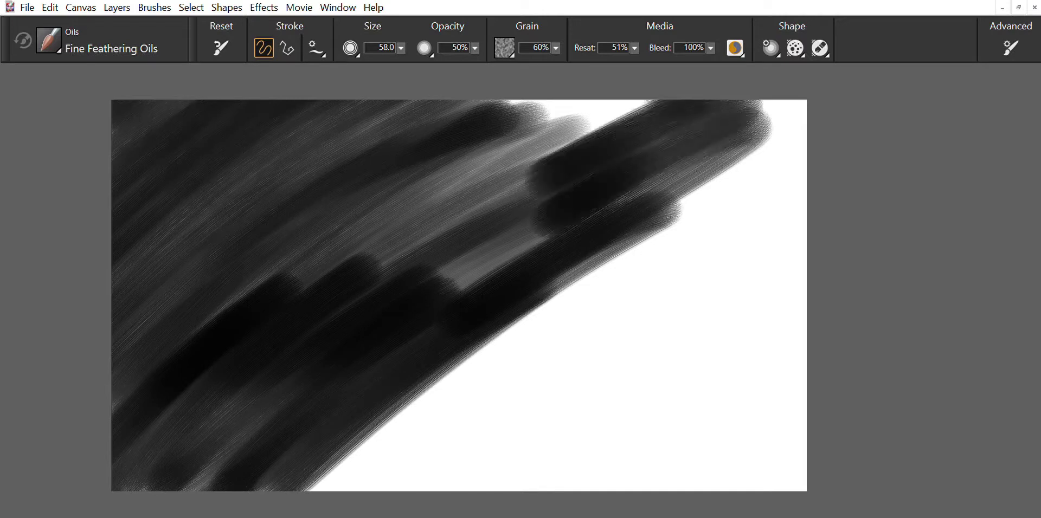
left_click_drag(662, 163, 456, 119)
mouse_move(564, 201)
left_mouse_down()
mouse_move(800, 117)
mouse_move(534, 332)
mouse_move(800, 141)
left_mouse_up()
mouse_move(543, 320)
left_mouse_down()
mouse_move(337, 488)
mouse_move(662, 255)
left_mouse_up()
Step: Fill the white lower-right part of the canvas with overlapping black diagonal strokes
mouse_move(803, 187)
left_mouse_down()
mouse_move(380, 488)
mouse_move(797, 190)
mouse_move(428, 477)
left_mouse_up()
mouse_move(428, 477)
left_mouse_down()
mouse_move(797, 217)
mouse_move(488, 483)
left_mouse_up()
left_click_drag(488, 482, 797, 266)
mouse_move(797, 266)
left_mouse_down()
mouse_move(521, 483)
mouse_move(797, 288)
left_mouse_up()
mouse_move(797, 288)
left_mouse_down()
mouse_move(589, 480)
mouse_move(797, 326)
left_mouse_up()
mouse_move(797, 326)
left_mouse_down()
mouse_move(637, 480)
mouse_move(794, 360)
left_mouse_up()
mouse_move(795, 361)
left_mouse_down()
mouse_move(681, 480)
mouse_move(794, 390)
left_mouse_up()
mouse_move(794, 415)
left_mouse_down()
mouse_move(719, 480)
mouse_move(794, 431)
left_mouse_up()
mouse_move(794, 431)
left_mouse_down()
mouse_move(772, 480)
mouse_move(794, 461)
left_mouse_up()
mouse_move(794, 415)
left_mouse_down()
mouse_move(707, 479)
mouse_move(792, 388)
left_mouse_up()
mouse_move(791, 326)
left_mouse_down()
mouse_move(531, 477)
mouse_move(783, 228)
left_mouse_up()
left_click_drag(401, 477, 580, 228)
left_click_drag(488, 260, 216, 477)
mouse_move(217, 477)
left_mouse_down()
mouse_move(543, 217)
mouse_move(277, 477)
left_mouse_up()
mouse_move(786, 211)
left_mouse_down()
mouse_move(485, 461)
mouse_move(794, 287)
left_mouse_up()
left_click_drag(795, 287, 434, 477)
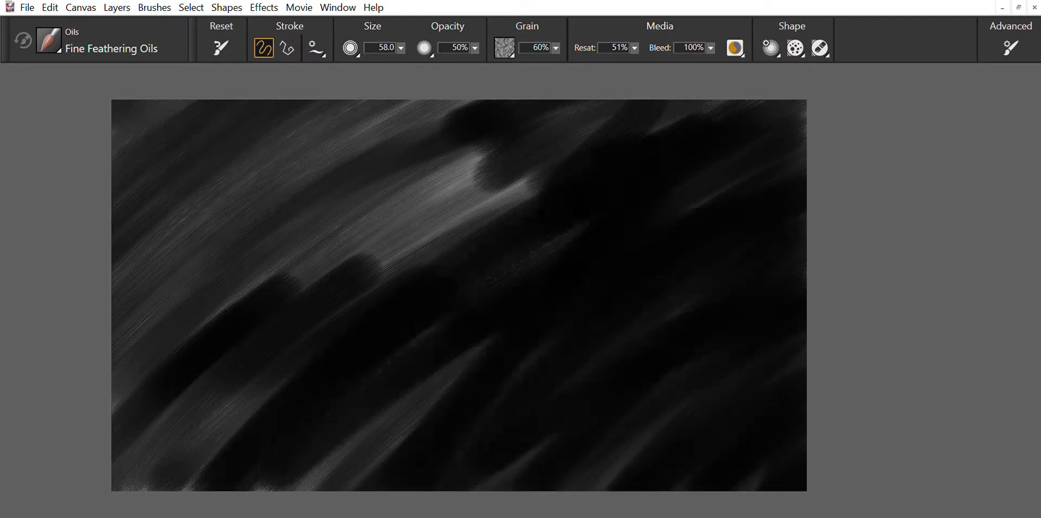
Step: Darken the grey streaks in the upper-left half of the canvas with more long black strokes
left_click_drag(624, 152, 201, 423)
left_click_drag(130, 418, 543, 138)
left_click_drag(123, 374, 478, 99)
left_click_drag(111, 299, 377, 99)
left_click_drag(110, 183, 255, 99)
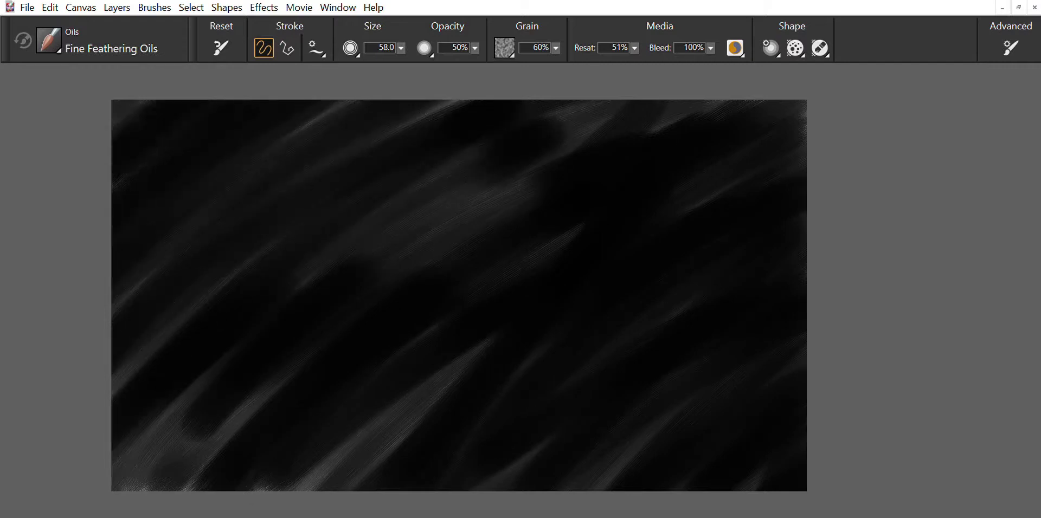
Step: Paint black over the light streaks near the canvas's lower middle and along the upper-left diagonals
mouse_move(487, 342)
left_mouse_down()
mouse_move(307, 483)
mouse_move(425, 410)
left_mouse_up()
left_click_drag(683, 405, 588, 484)
left_click_drag(507, 477, 550, 441)
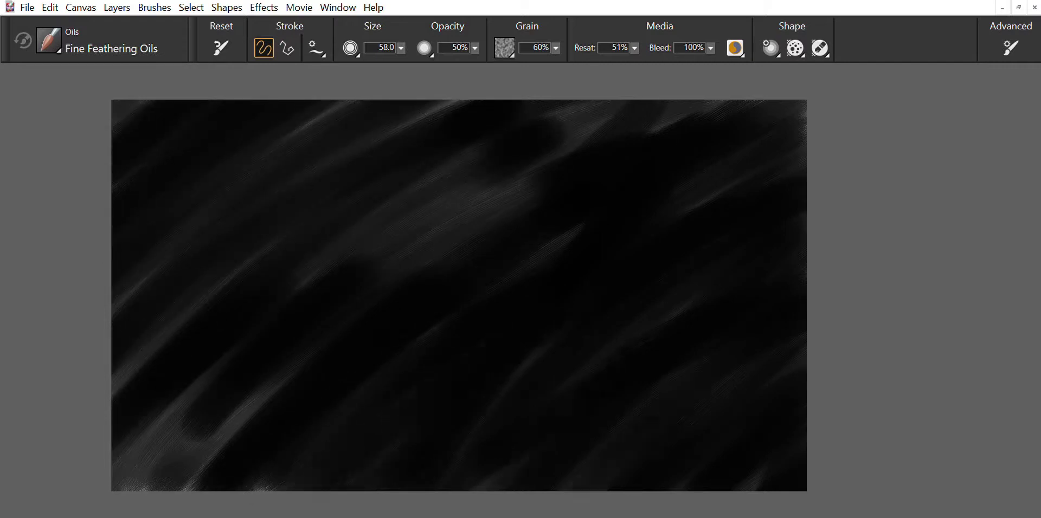
left_click_drag(618, 105, 185, 429)
left_click_drag(128, 298, 461, 103)
left_click_drag(368, 103, 117, 298)
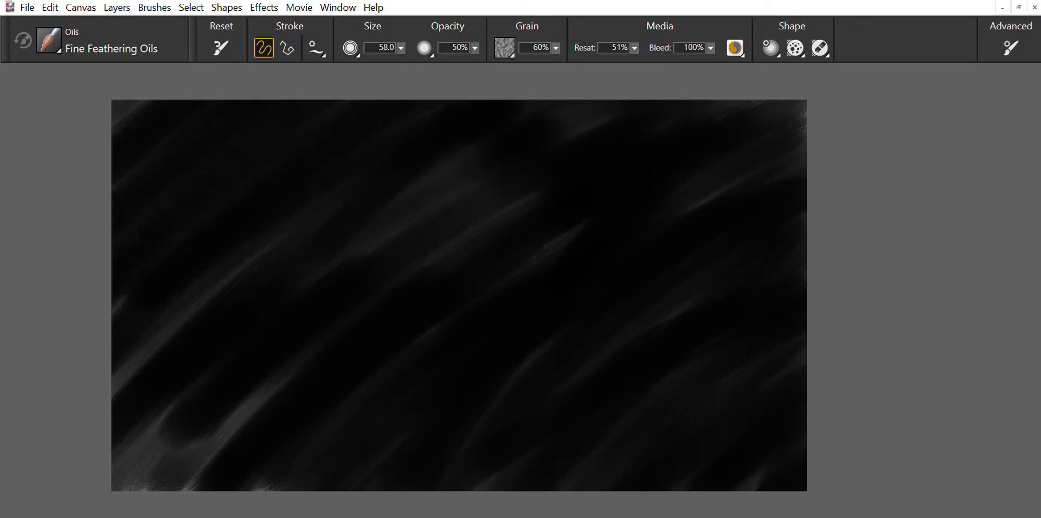
Step: Deepen the black across the lower-left corner, centre and lower-right area with further diagonal strokes
left_click_drag(222, 375, 119, 483)
mouse_move(187, 488)
left_mouse_down()
mouse_move(542, 233)
mouse_move(591, 216)
left_mouse_up()
mouse_move(477, 485)
left_mouse_down()
mouse_move(645, 323)
mouse_move(804, 222)
left_mouse_up()
mouse_move(803, 151)
left_mouse_down()
mouse_move(711, 198)
mouse_move(374, 482)
left_mouse_up()
left_click_drag(568, 491, 586, 471)
left_click_drag(694, 416, 807, 351)
left_click_drag(670, 492, 691, 479)
left_click_drag(733, 493, 772, 462)
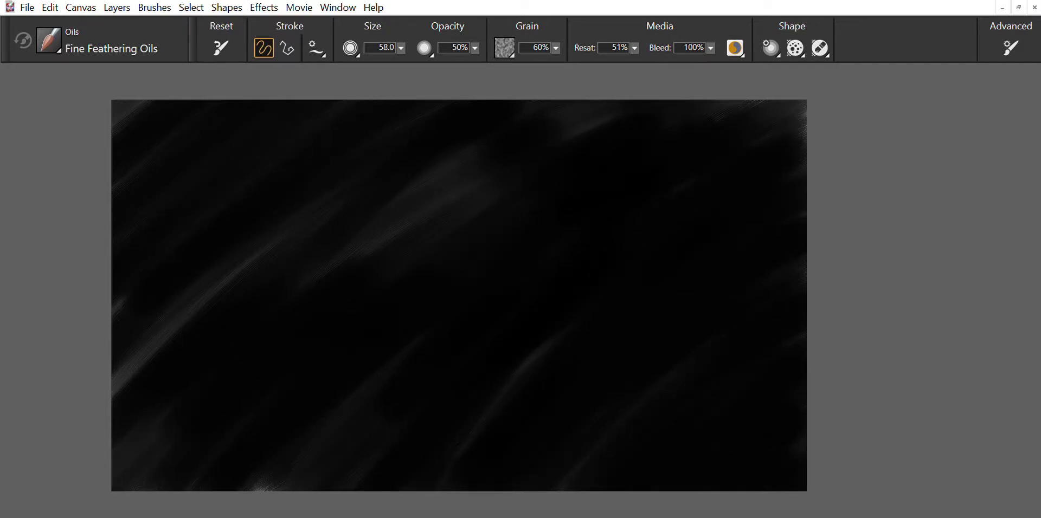
Step: Add dark blue diagonal strokes over the black in the upper-left part of the sky
mouse_move(138, 320)
left_mouse_down()
mouse_move(313, 184)
mouse_move(452, 108)
left_mouse_up()
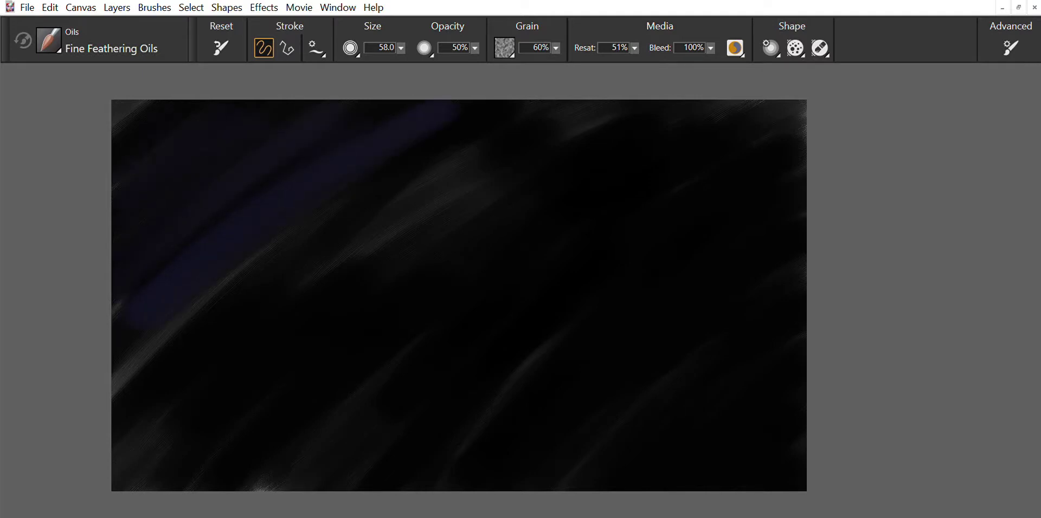
left_click_drag(130, 455, 347, 269)
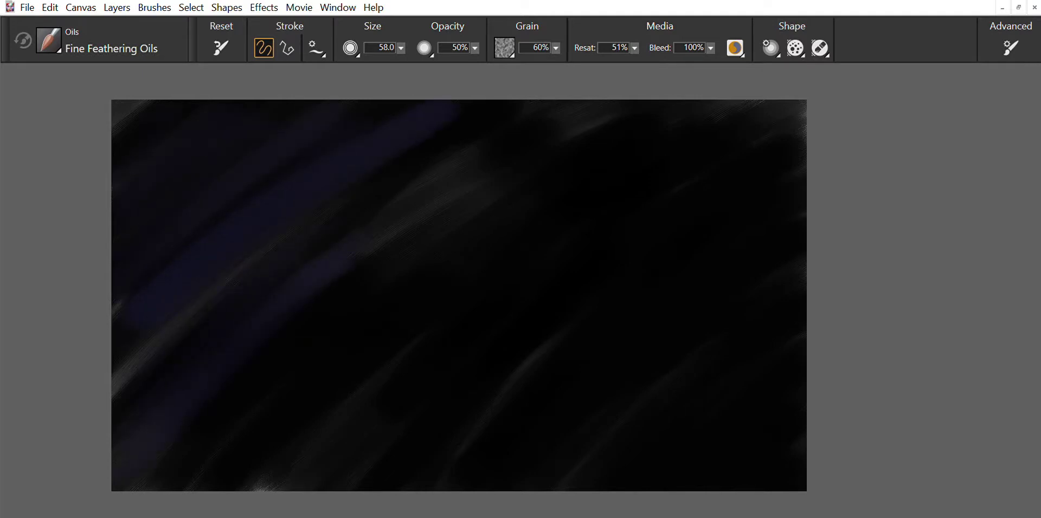
left_click_drag(558, 122, 375, 263)
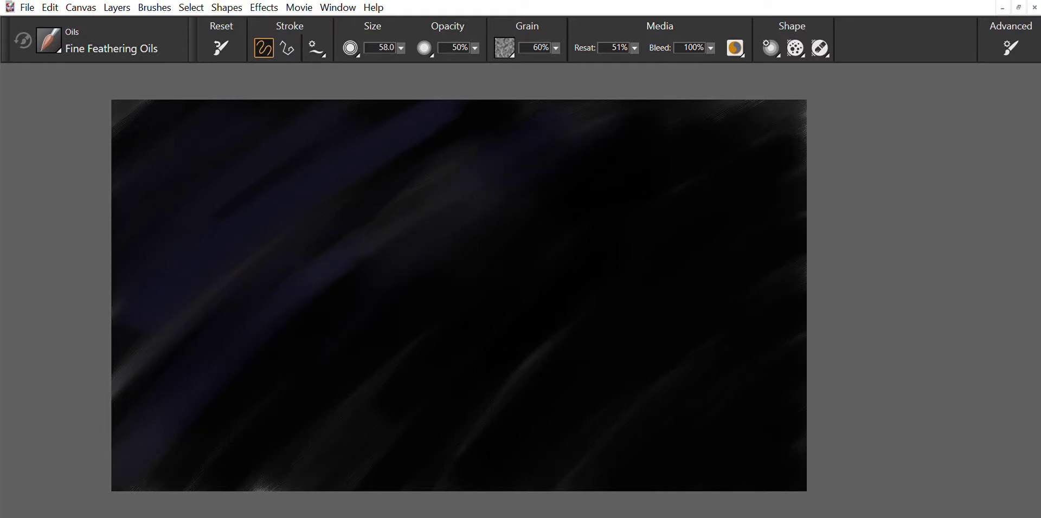
Step: Extend the dark blue diagonal strokes over the lower middle and lower-right parts of the sky
left_click_drag(296, 347, 190, 470)
left_click_drag(500, 253, 282, 469)
left_click_drag(532, 268, 336, 478)
left_click_drag(570, 294, 392, 483)
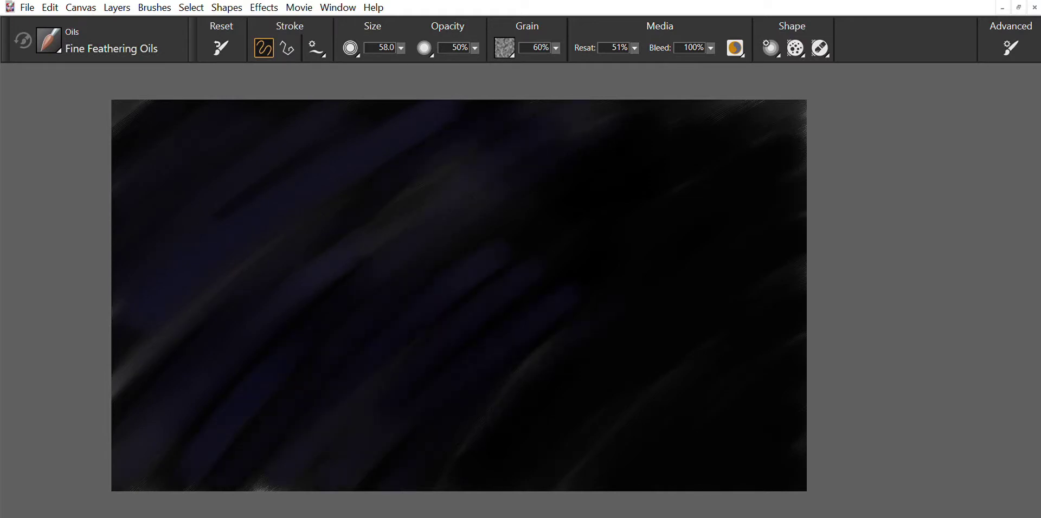
left_click_drag(699, 322, 579, 420)
left_click_drag(523, 481, 638, 420)
left_click_drag(683, 490, 805, 374)
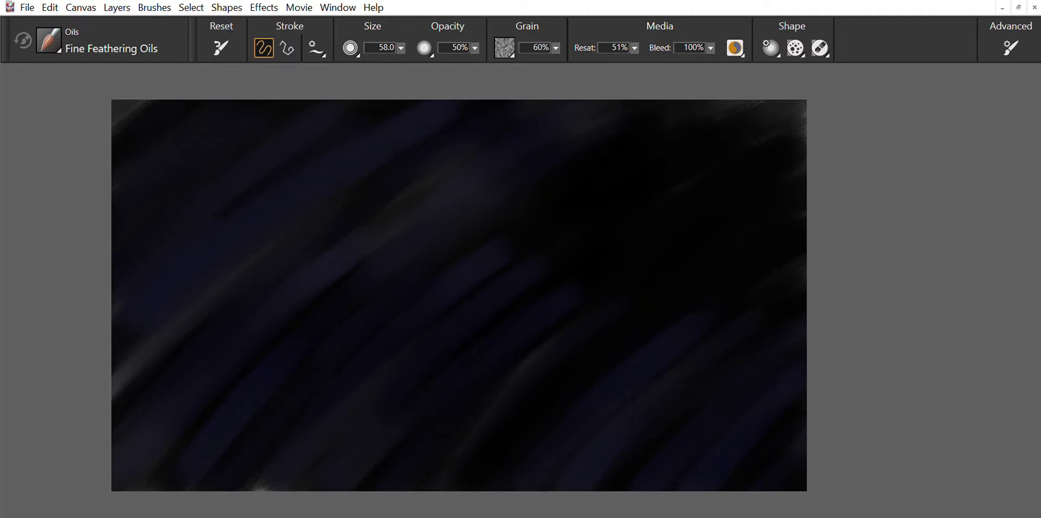
Step: Layer more dark blue strokes along the right side and lower-right corner of the sky
left_click_drag(680, 297, 794, 205)
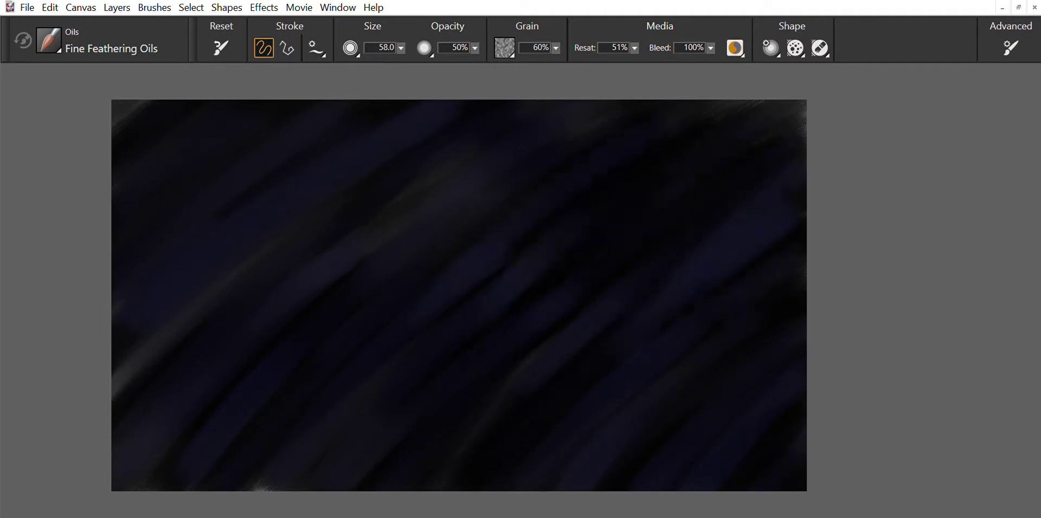
left_click_drag(633, 465, 718, 325)
left_click_drag(699, 483, 788, 365)
left_click_drag(730, 489, 795, 418)
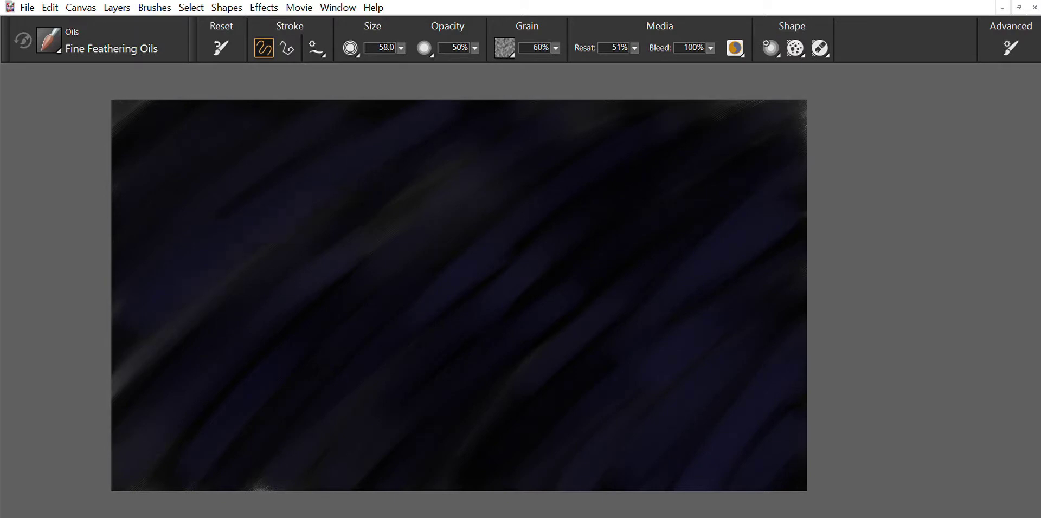
Step: Paint dark purple diagonal strokes over the blue from the upper-left area through the centre of the sky
left_click_drag(344, 118, 142, 242)
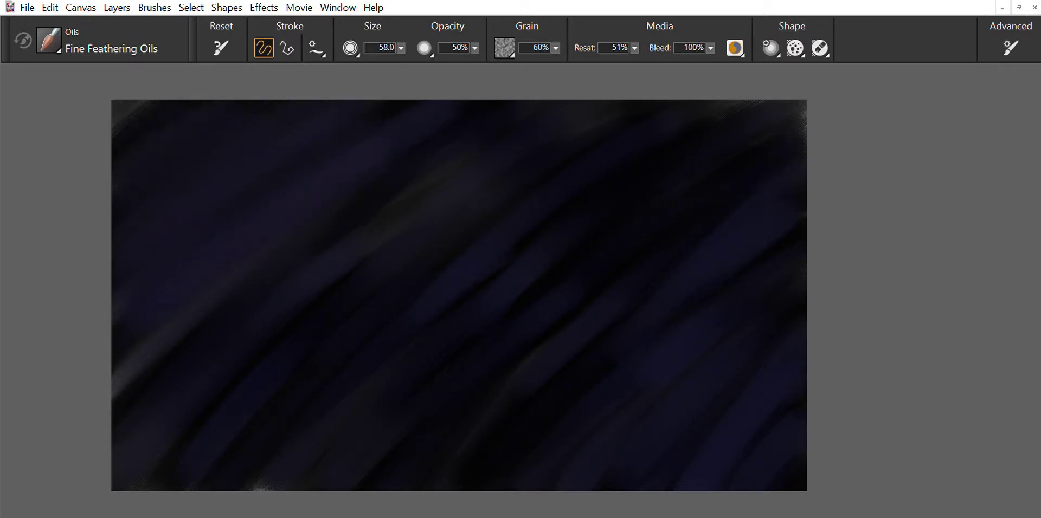
left_click_drag(219, 399, 529, 157)
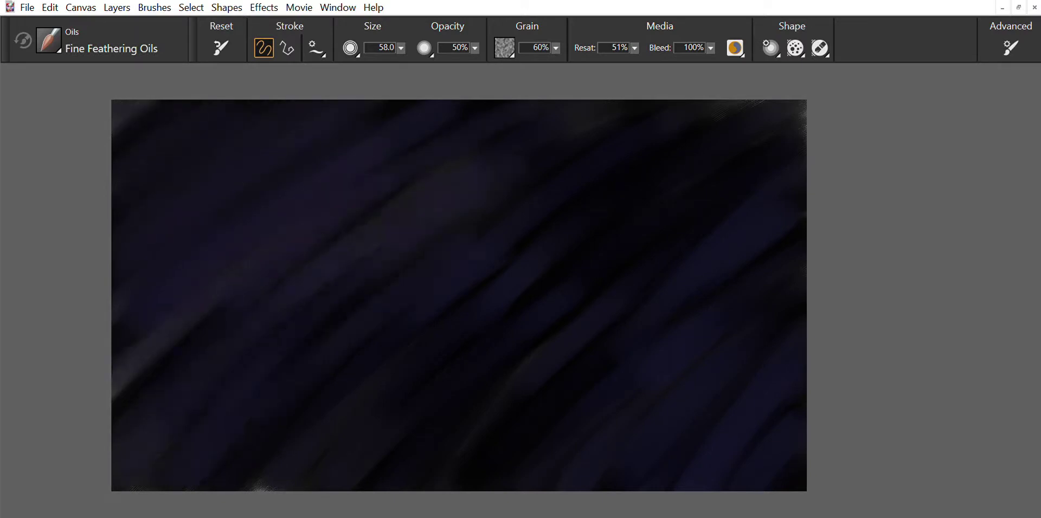
left_click_drag(198, 486, 564, 187)
left_click_drag(323, 414, 564, 257)
mouse_move(374, 486)
left_mouse_down()
mouse_move(648, 250)
mouse_move(488, 477)
left_mouse_up()
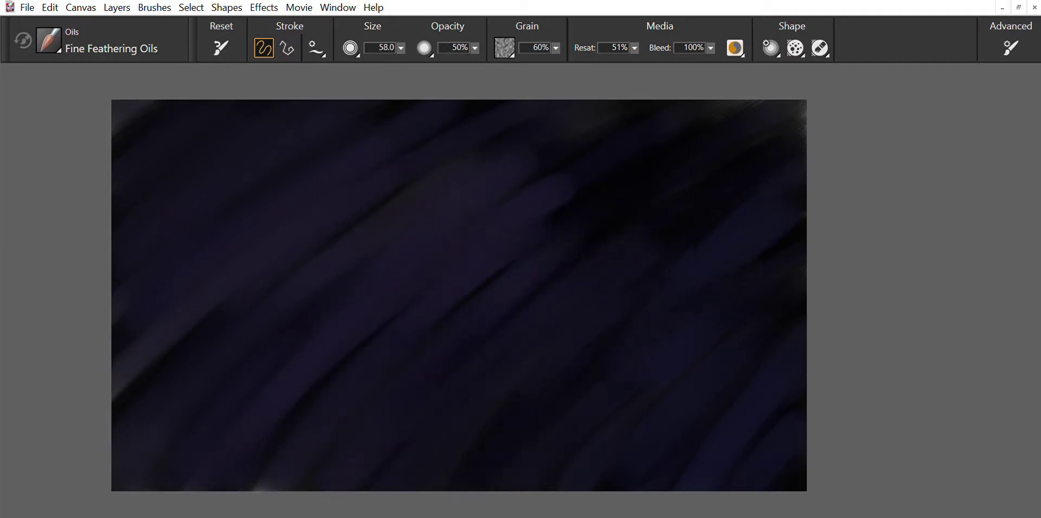
Step: Spread the dark purple tone over the upper middle and upper-right parts of the sky
left_click_drag(553, 236, 735, 116)
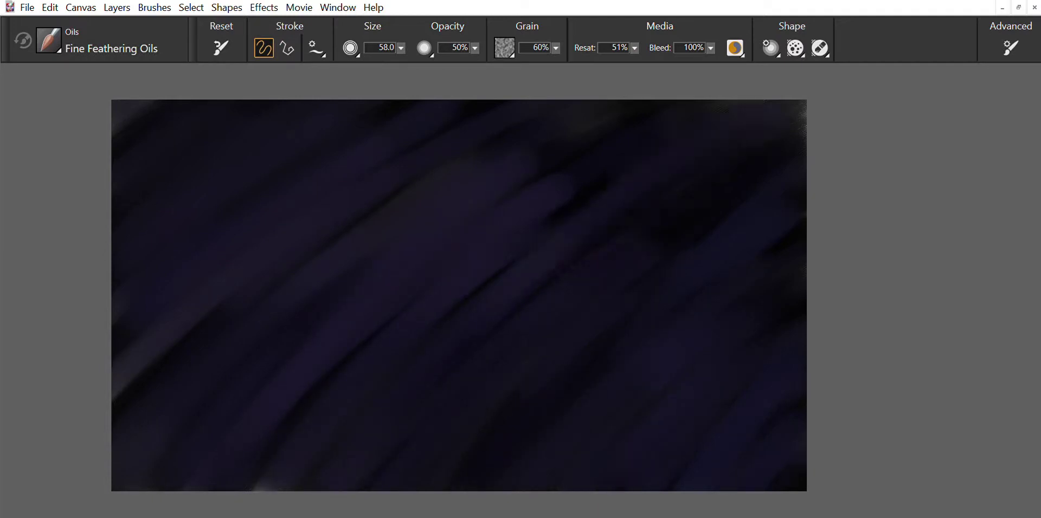
left_click_drag(491, 279, 659, 122)
left_click_drag(355, 222, 504, 136)
left_click_drag(374, 157, 496, 103)
left_click_drag(553, 309, 650, 227)
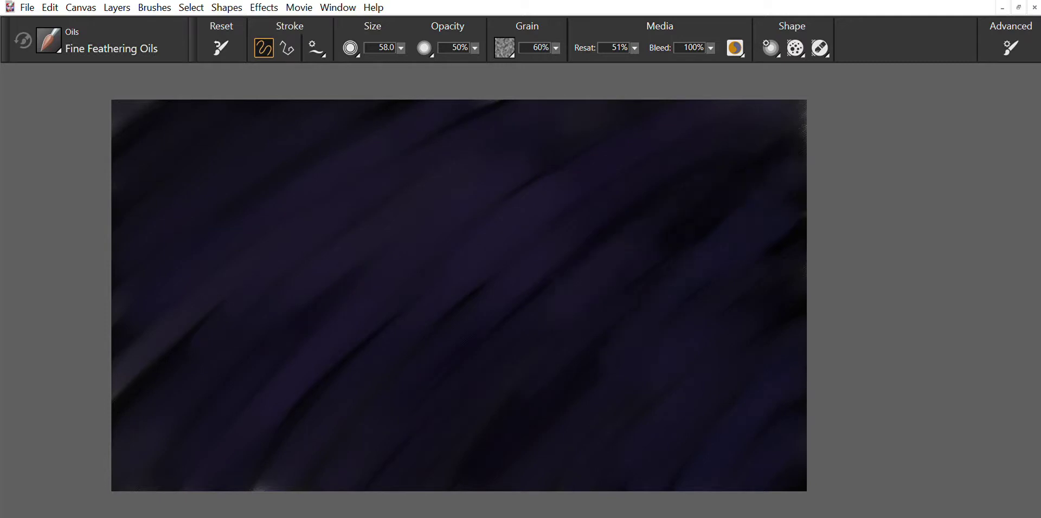
Step: Cover the remaining black gaps along the right side, centre and lower-left edge with dark purple strokes
left_click_drag(743, 277, 802, 220)
left_click_drag(496, 477, 697, 290)
left_click_drag(428, 336, 586, 195)
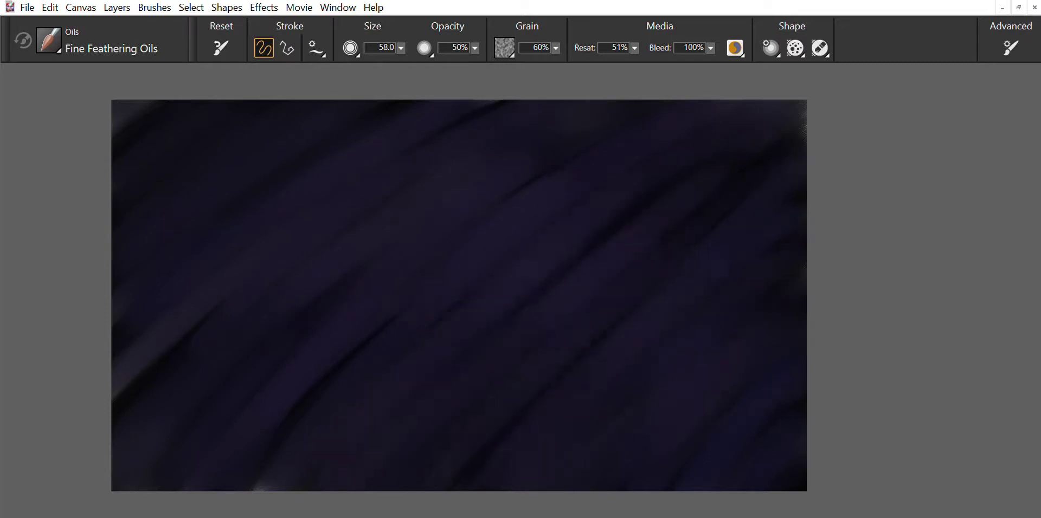
left_click_drag(269, 447, 415, 303)
left_click_drag(116, 415, 211, 311)
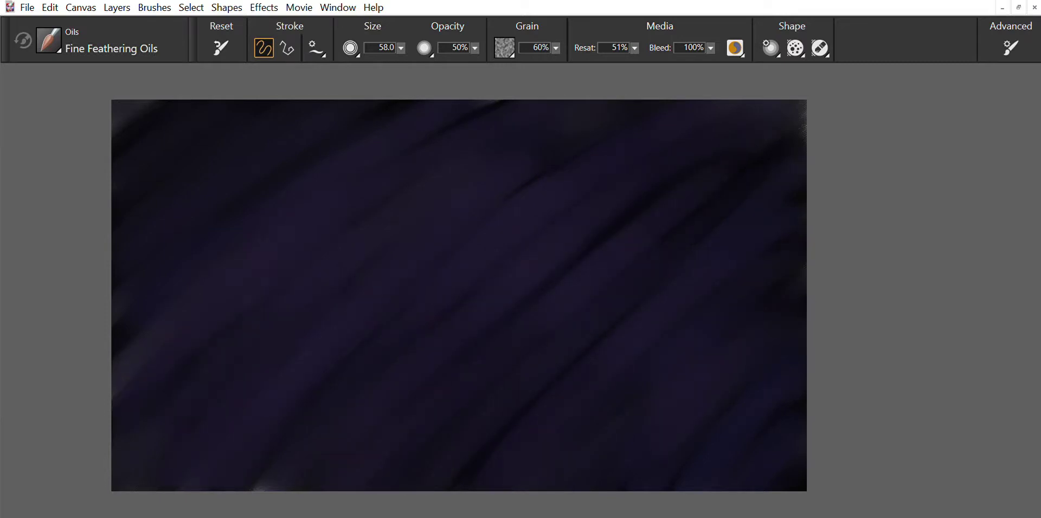
left_click_drag(453, 487, 588, 350)
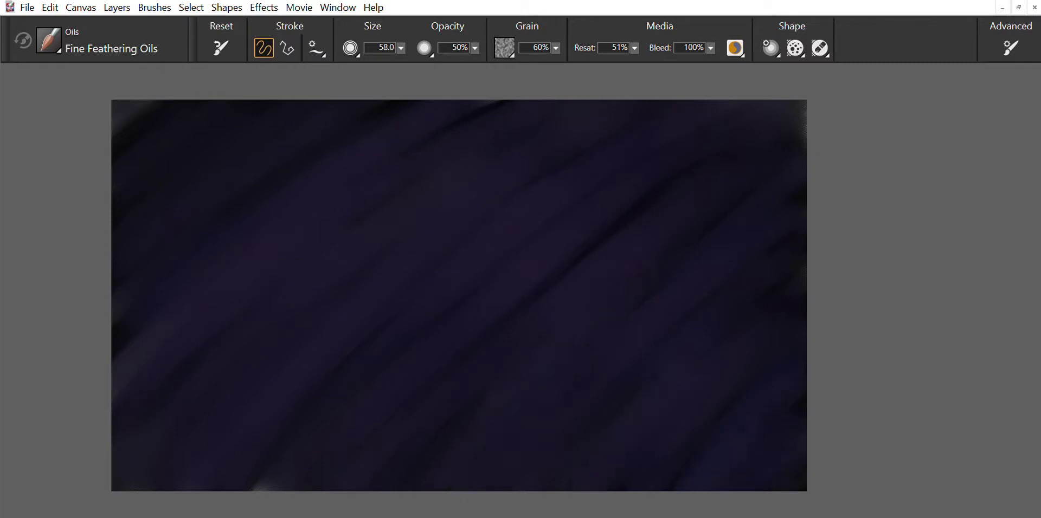
left_click_drag(791, 411, 806, 363)
left_click_drag(777, 213, 805, 188)
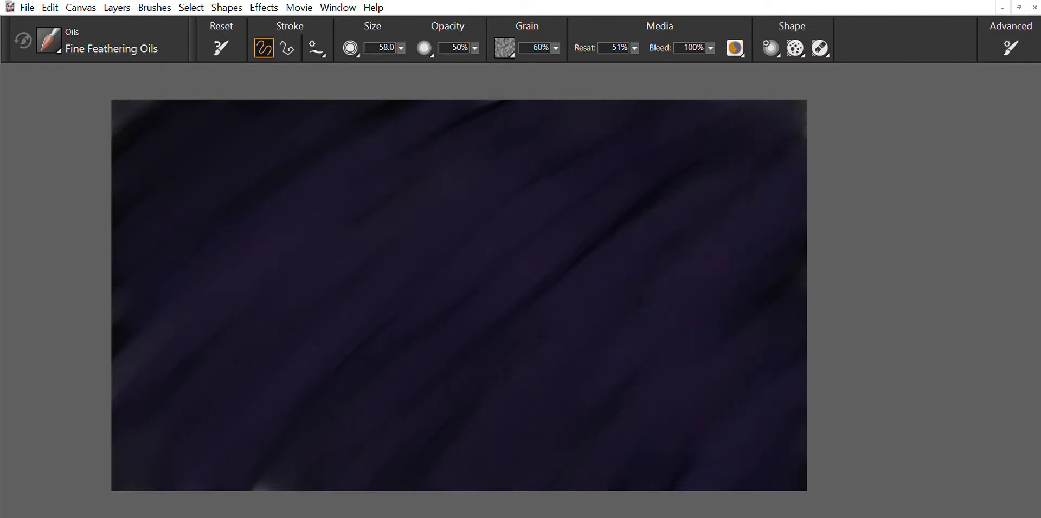
left_click_drag(244, 490, 325, 439)
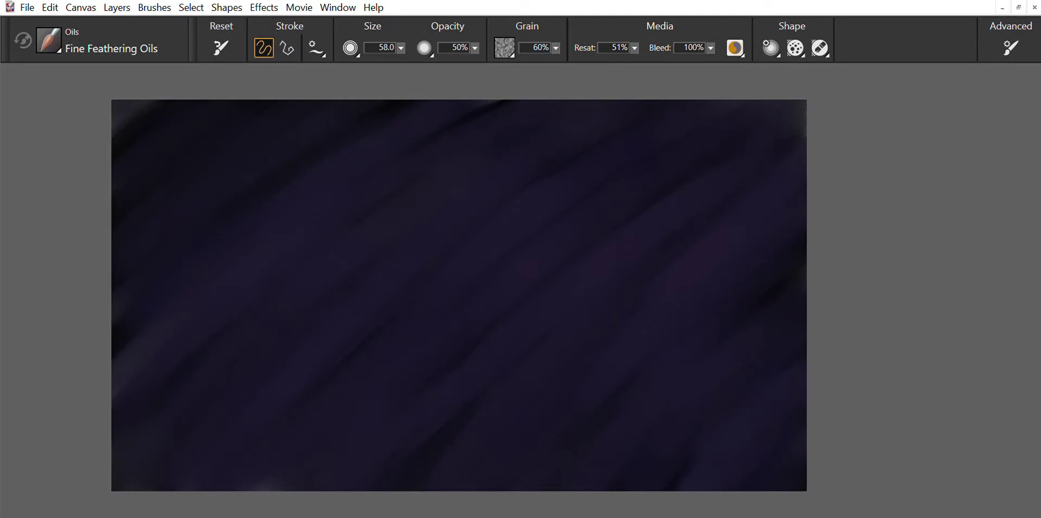
Step: Reduce the brush size and dot small pale grey stars across the night sky
left_click_drag(400, 48, 382, 51)
left_click(406, 192)
left_click(318, 395)
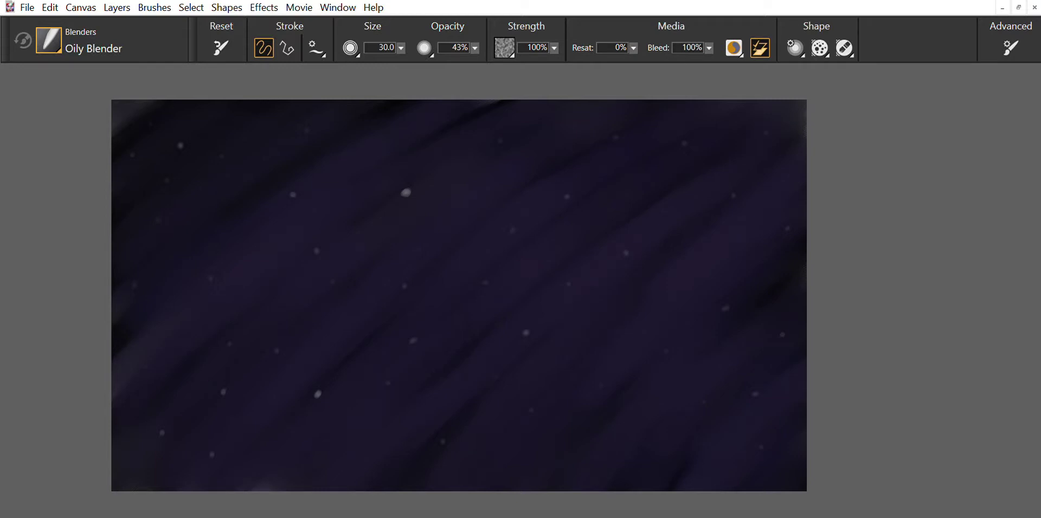
Step: Try blending strokes across the lower middle of the sky with the Glazing Blender and Oily Blender, and undo them
left_click_drag(479, 332, 312, 381)
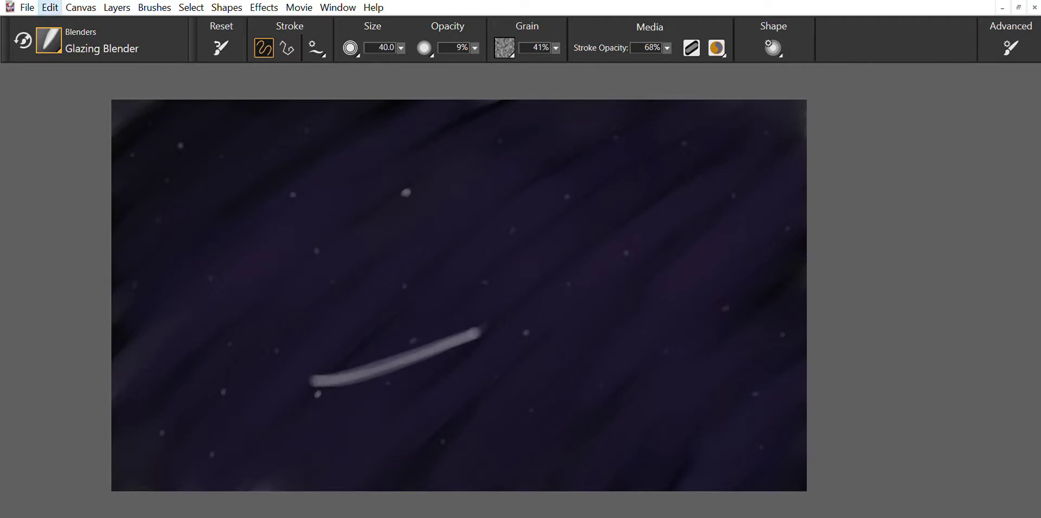
key("ctrl+z")
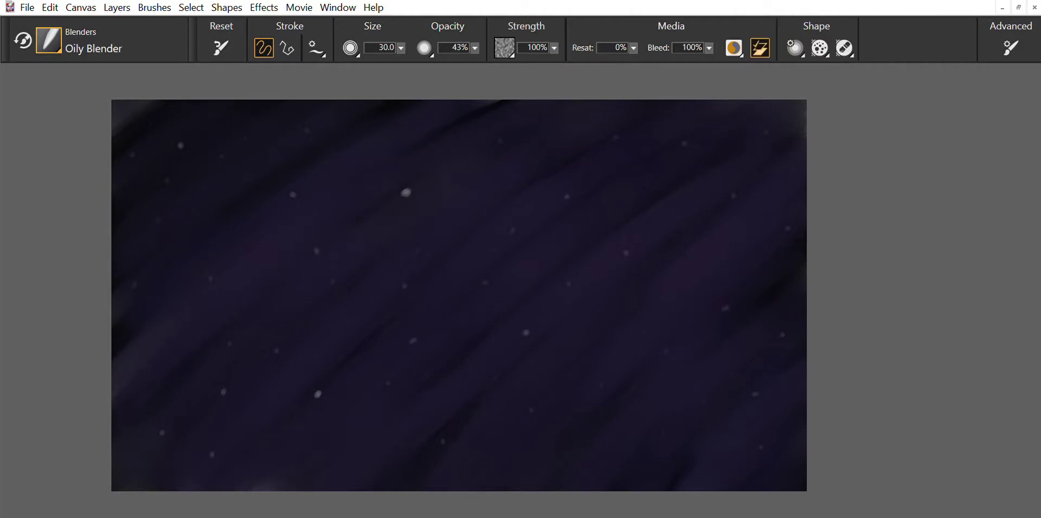
left_click_drag(545, 327, 347, 359)
key("ctrl+z")
Step: Try blending the upper and left parts of the sky with the Oily Blender at size 195.2
left_click_drag(400, 48, 422, 50)
left_click_drag(434, 183, 386, 210)
mouse_move(417, 116)
left_mouse_down()
mouse_move(162, 173)
mouse_move(124, 206)
mouse_move(128, 128)
mouse_move(407, 190)
left_mouse_up()
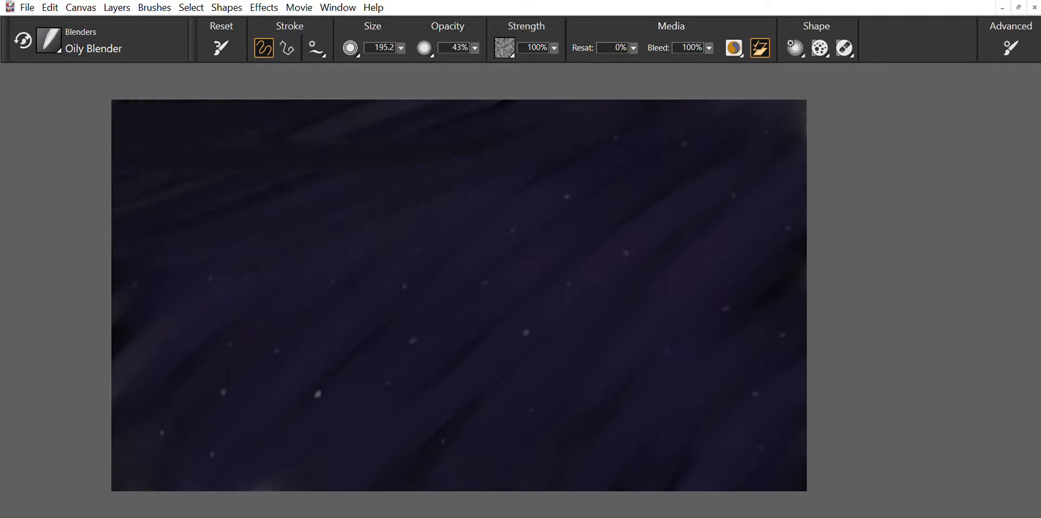
left_click_drag(615, 135, 130, 283)
mouse_move(803, 113)
left_mouse_down()
mouse_move(699, 122)
mouse_move(380, 225)
mouse_move(255, 301)
mouse_move(124, 352)
left_mouse_up()
left_click_drag(116, 385, 466, 287)
left_click_drag(125, 429, 478, 341)
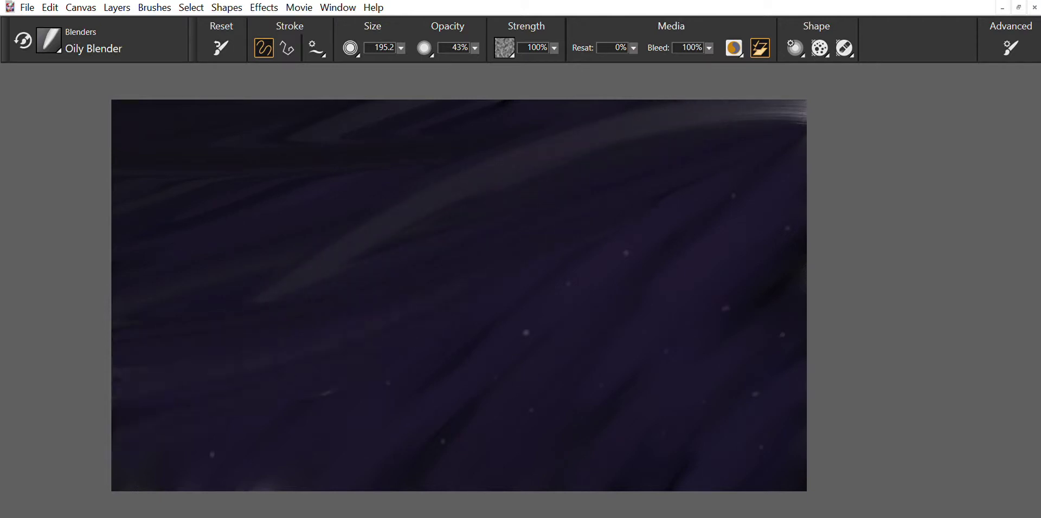
Step: Try the Oily Blender on the lower and right parts of the sky and undo all its blending
mouse_move(125, 472)
left_mouse_down()
mouse_move(523, 336)
mouse_move(564, 458)
left_mouse_up()
left_click_drag(303, 486, 759, 477)
mouse_move(803, 409)
left_mouse_down()
mouse_move(368, 425)
mouse_move(781, 385)
mouse_move(320, 388)
left_mouse_up()
left_click_drag(461, 326, 760, 200)
mouse_move(803, 280)
left_mouse_down()
mouse_move(659, 319)
mouse_move(797, 239)
left_mouse_up()
left_click(50, 7)
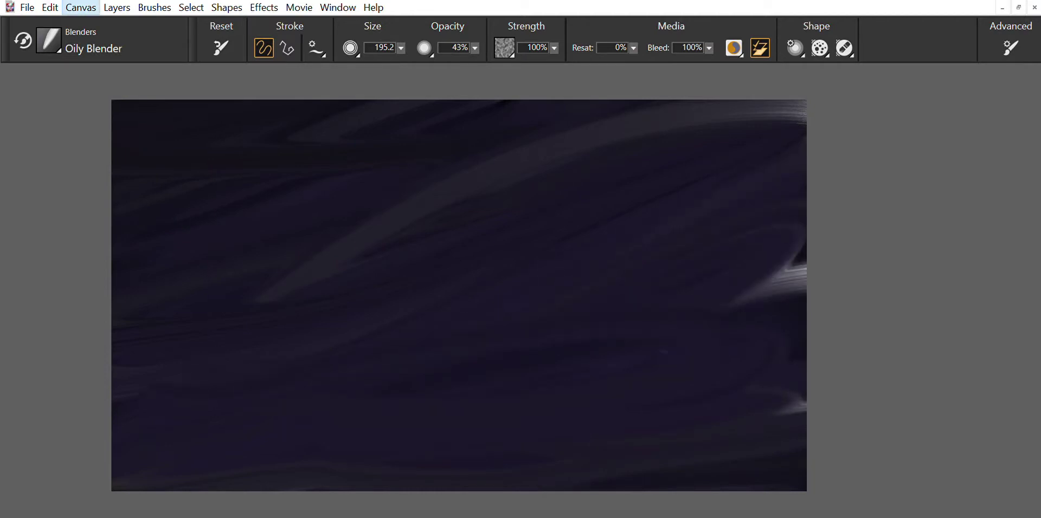
left_click(65, 22)
Step: Soften the stars and dark edges in the upper-left sky using the Just Add Water blender at size 72.3
left_click_drag(401, 49, 386, 57)
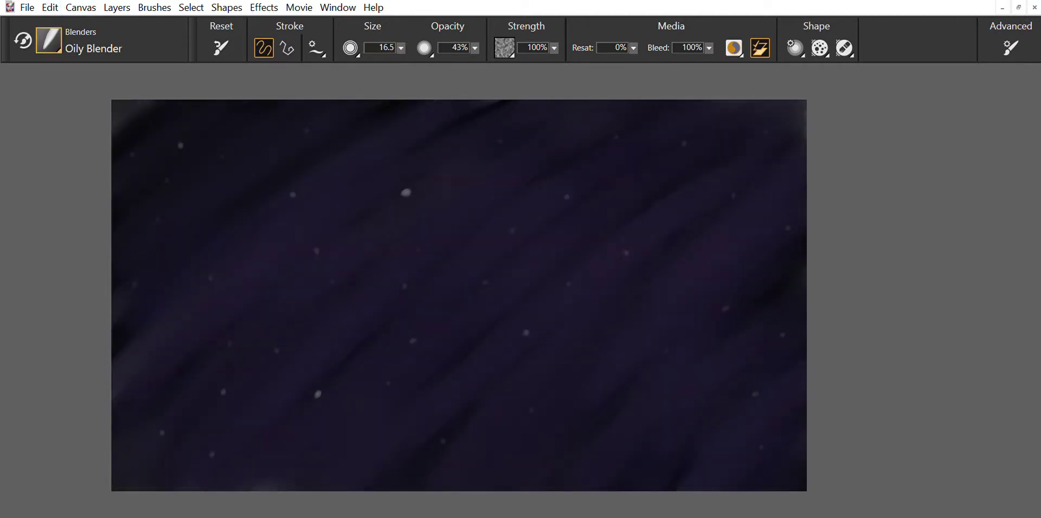
left_click(187, 211)
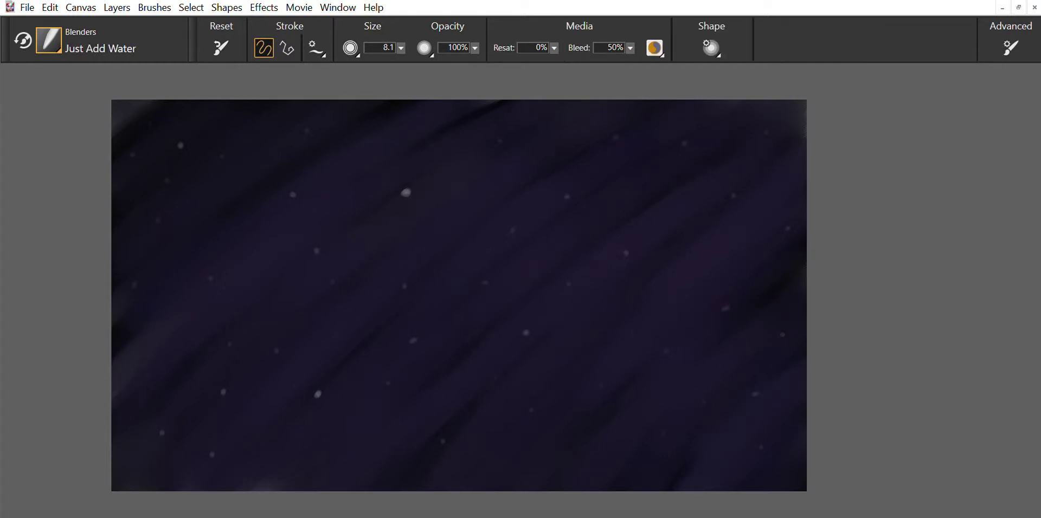
left_click_drag(401, 49, 406, 56)
left_click(406, 192)
left_click(181, 145)
left_click_drag(154, 111, 118, 130)
Step: Smooth out the brighter stars in the lower and middle sky and blend the dark patch at the canvas's right edge
left_click(318, 395)
left_click_drag(798, 287, 728, 310)
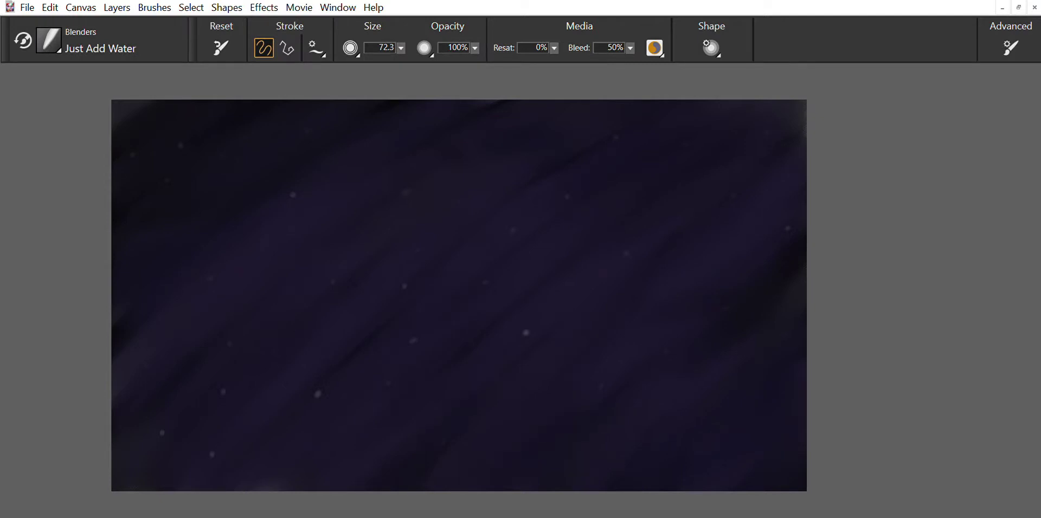
left_click_drag(322, 390, 314, 399)
left_click(526, 333)
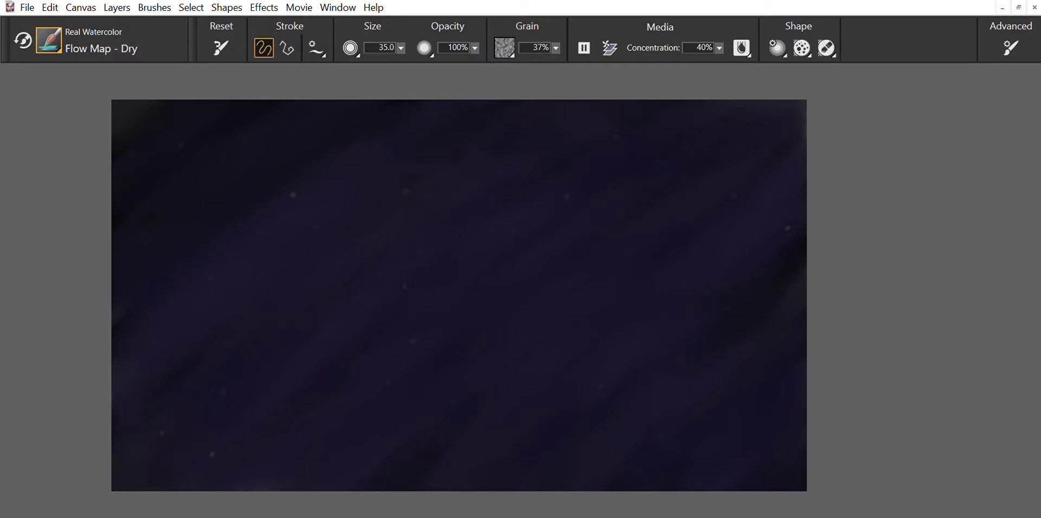
Step: Try a curved black stroke with Flow Map - Dry and another with Light Bristle in the lower-right sky, and undo both
mouse_move(681, 261)
left_mouse_down()
mouse_move(632, 315)
mouse_move(607, 429)
mouse_move(618, 488)
left_mouse_up()
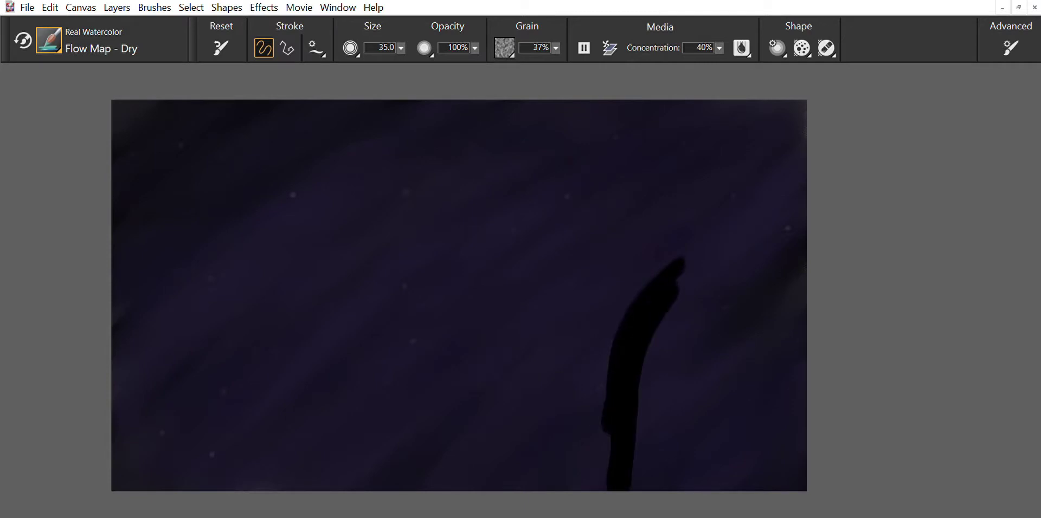
key("ctrl+z")
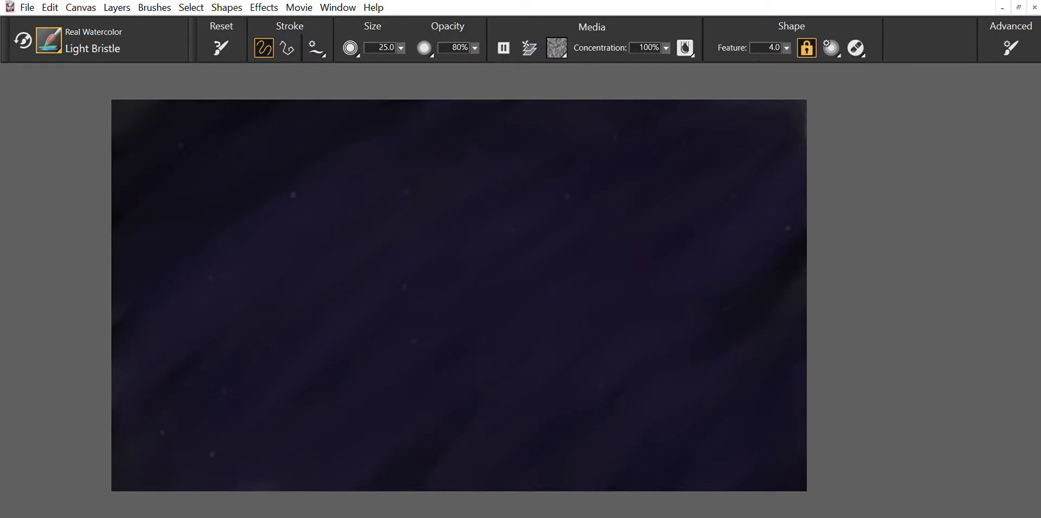
mouse_move(639, 279)
left_mouse_down()
mouse_move(585, 325)
mouse_move(575, 482)
mouse_move(595, 461)
left_mouse_up()
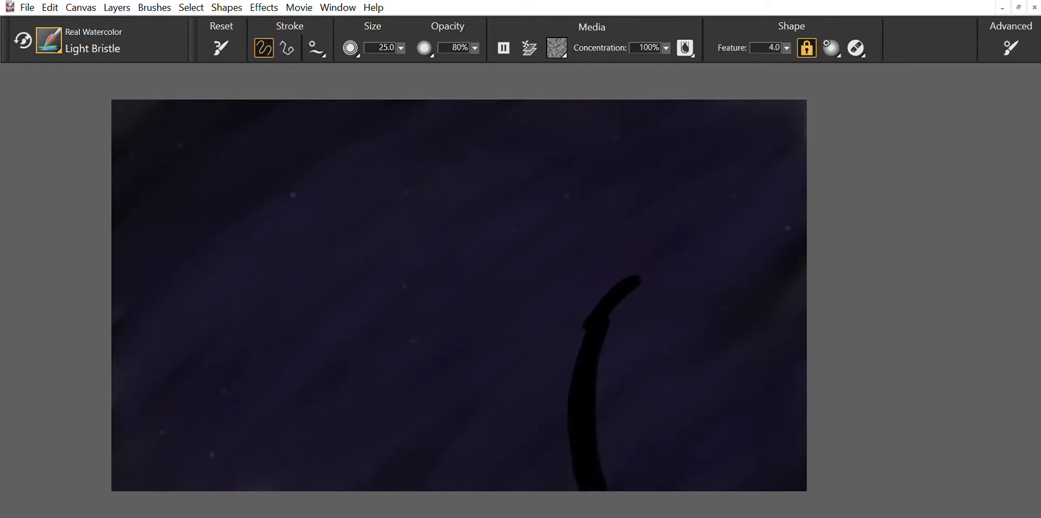
left_click(50, 8)
left_click(65, 23)
Step: Set the Light Bristle brush's opacity to 38% and paint the black curved outline of a large silhouette in the upper-right sky
left_click(475, 48)
left_click(461, 61)
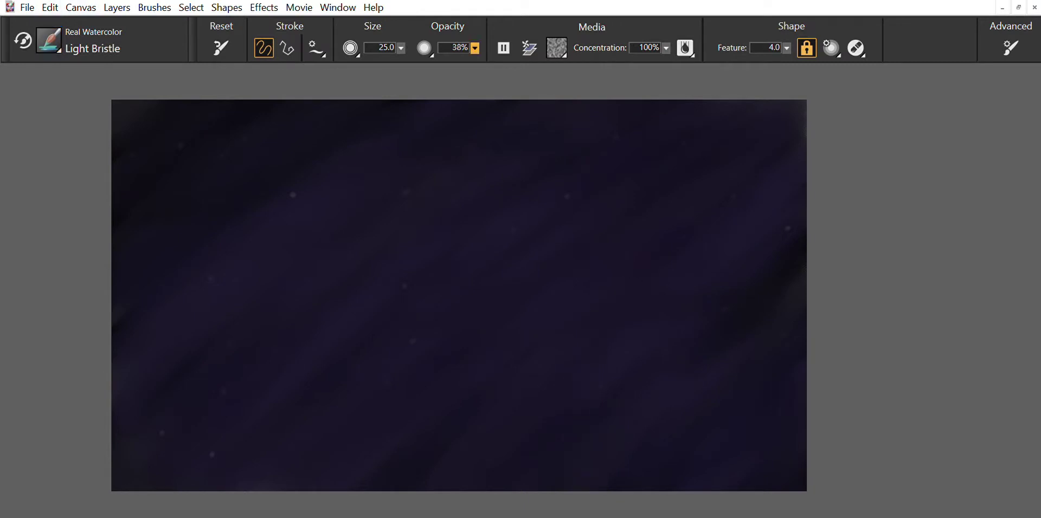
key("ctrl+z")
mouse_move(617, 248)
left_mouse_down()
mouse_move(656, 339)
mouse_move(678, 355)
mouse_move(620, 227)
mouse_move(577, 294)
mouse_move(602, 308)
mouse_move(614, 185)
mouse_move(598, 196)
mouse_move(656, 121)
mouse_move(803, 111)
mouse_move(629, 217)
left_mouse_up()
mouse_move(631, 163)
left_mouse_down()
mouse_move(667, 333)
mouse_move(749, 410)
mouse_move(786, 409)
mouse_move(770, 423)
left_mouse_up()
left_click_drag(666, 111, 621, 388)
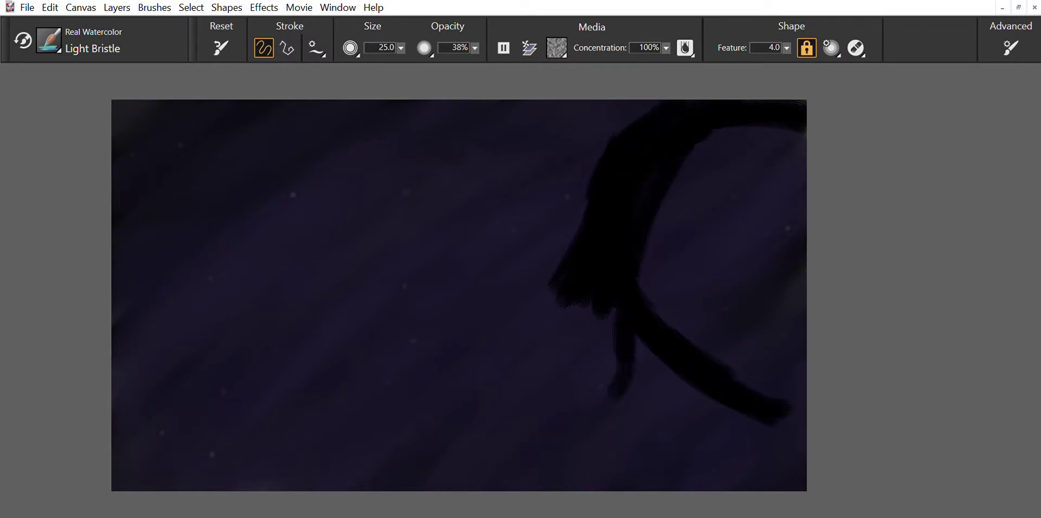
Step: Fill the silhouette with overlapping black strokes out to the canvas's right edge, leaving a ragged lower edge
left_click_drag(622, 315, 600, 416)
left_click_drag(642, 337, 645, 402)
mouse_move(659, 352)
left_mouse_down()
mouse_move(676, 415)
mouse_move(631, 418)
left_mouse_up()
left_click_drag(710, 135, 651, 293)
mouse_move(743, 134)
left_mouse_down()
mouse_move(666, 312)
mouse_move(753, 163)
left_mouse_up()
left_click_drag(720, 203, 694, 341)
left_click_drag(710, 214, 759, 133)
left_click_drag(696, 260, 708, 355)
left_click_drag(720, 216, 737, 409)
mouse_move(729, 271)
left_mouse_down()
mouse_move(759, 398)
mouse_move(783, 413)
mouse_move(758, 162)
left_mouse_up()
left_click_drag(739, 193, 730, 266)
mouse_move(773, 136)
left_mouse_down()
mouse_move(767, 279)
mouse_move(783, 295)
mouse_move(783, 347)
left_mouse_up()
mouse_move(794, 211)
left_mouse_down()
mouse_move(802, 396)
mouse_move(751, 434)
mouse_move(738, 491)
mouse_move(792, 467)
mouse_move(716, 434)
mouse_move(699, 460)
mouse_move(694, 391)
mouse_move(679, 460)
left_mouse_up()
left_click_drag(672, 393, 649, 449)
left_click_drag(658, 377, 641, 428)
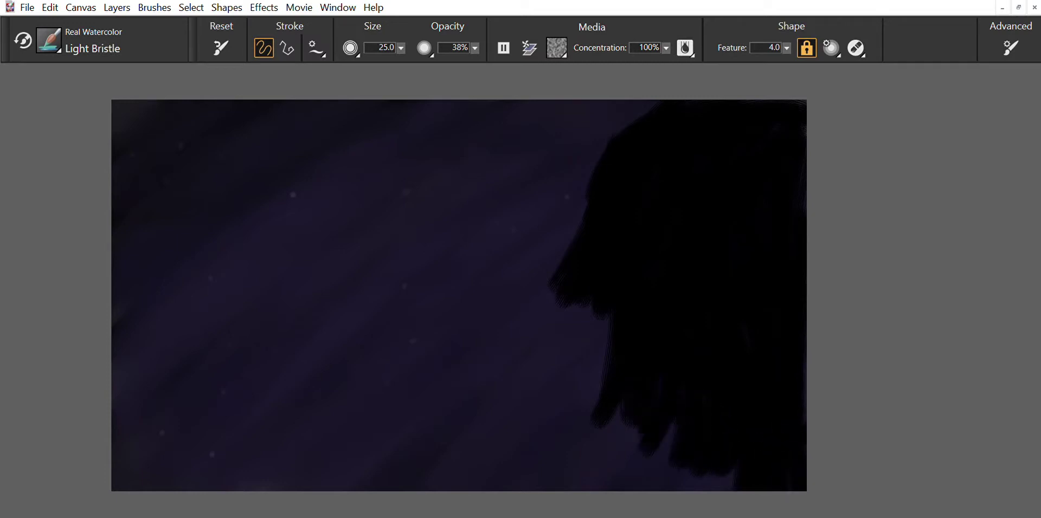
Step: Extend the silhouette's lower-left edge with hanging black strokes and fill its base down to the canvas's bottom edge
mouse_move(568, 296)
left_mouse_down()
mouse_move(578, 374)
mouse_move(588, 359)
left_mouse_up()
left_click_drag(600, 312, 600, 341)
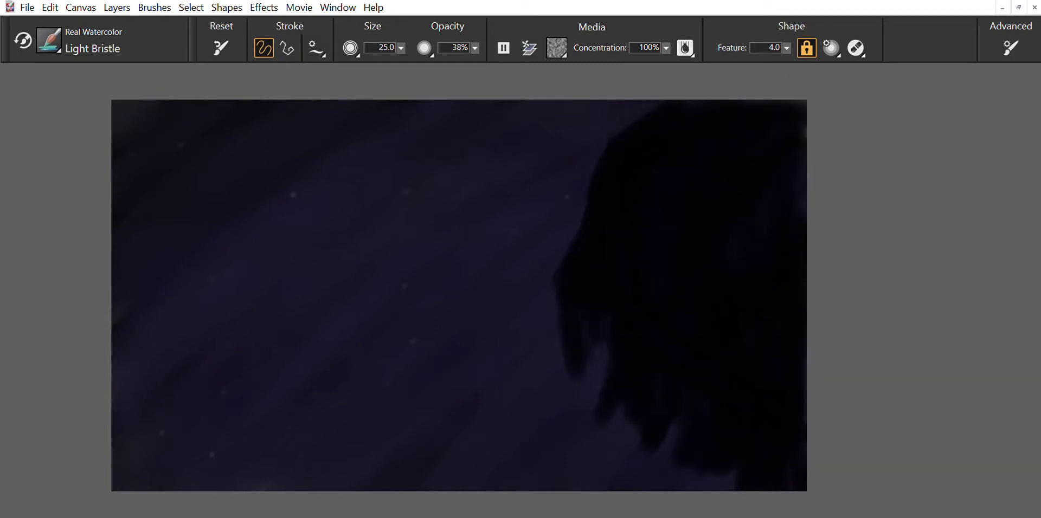
mouse_move(720, 421)
left_mouse_down()
mouse_move(709, 488)
mouse_move(728, 488)
left_mouse_up()
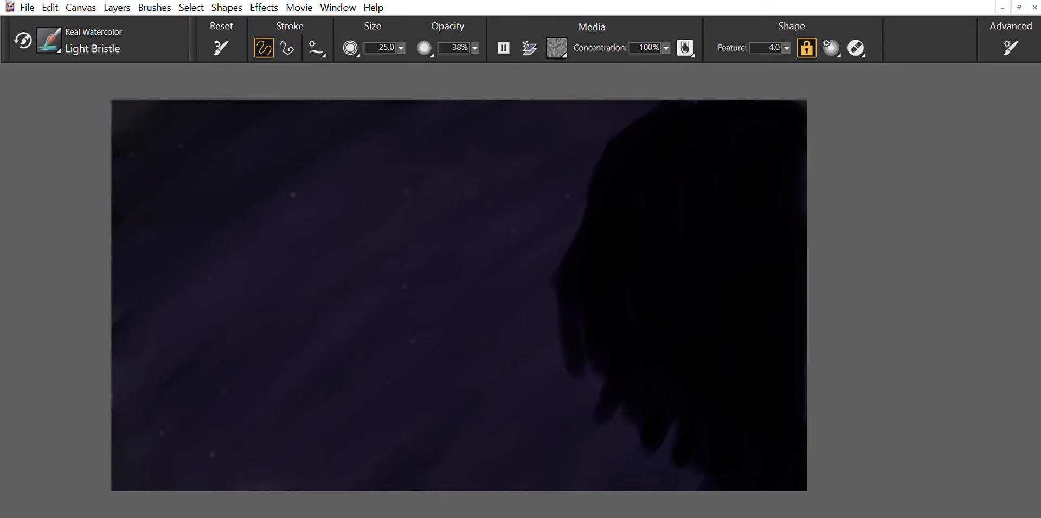
Step: Try painting a small black silhouette in the canvas's lower-left corner and undo the strokes
mouse_move(141, 488)
left_mouse_down()
mouse_move(151, 435)
mouse_move(187, 376)
mouse_move(206, 386)
mouse_move(231, 461)
mouse_move(220, 480)
mouse_move(196, 392)
mouse_move(179, 398)
mouse_move(156, 476)
mouse_move(179, 436)
mouse_move(196, 485)
left_mouse_up()
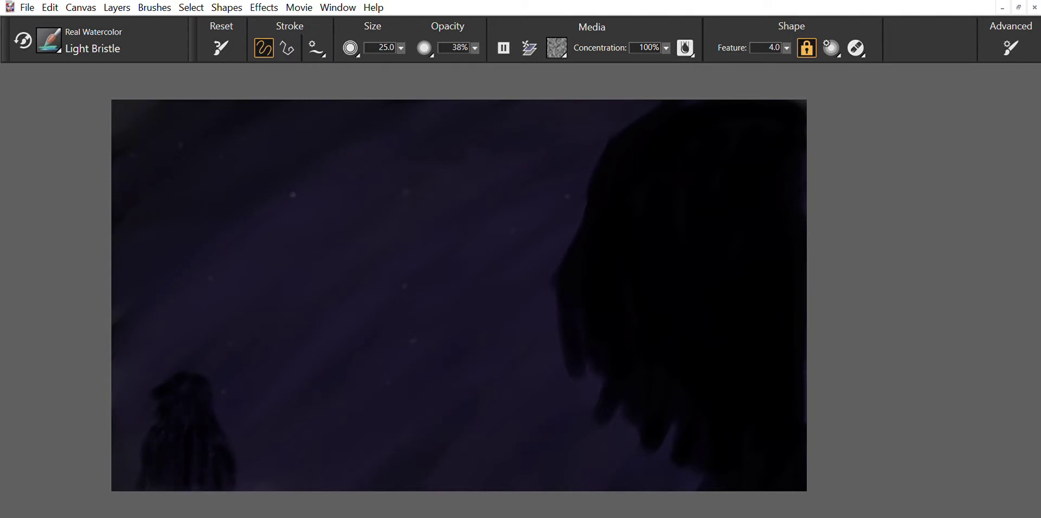
key("ctrl+z")
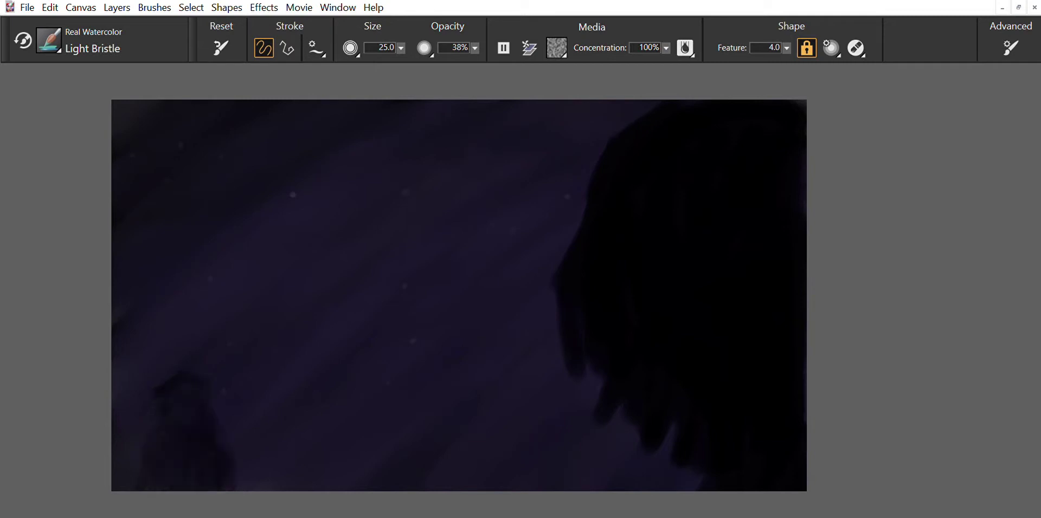